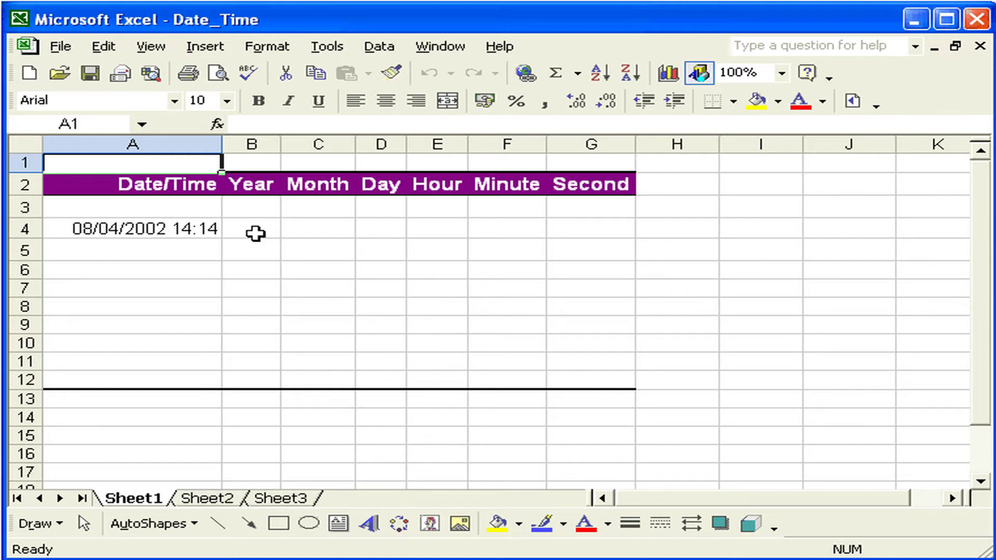
Enter =YEAR(A4) in B4 so it returns the year 2002.
{"action": "left_click", "coordinate": [254, 231]}
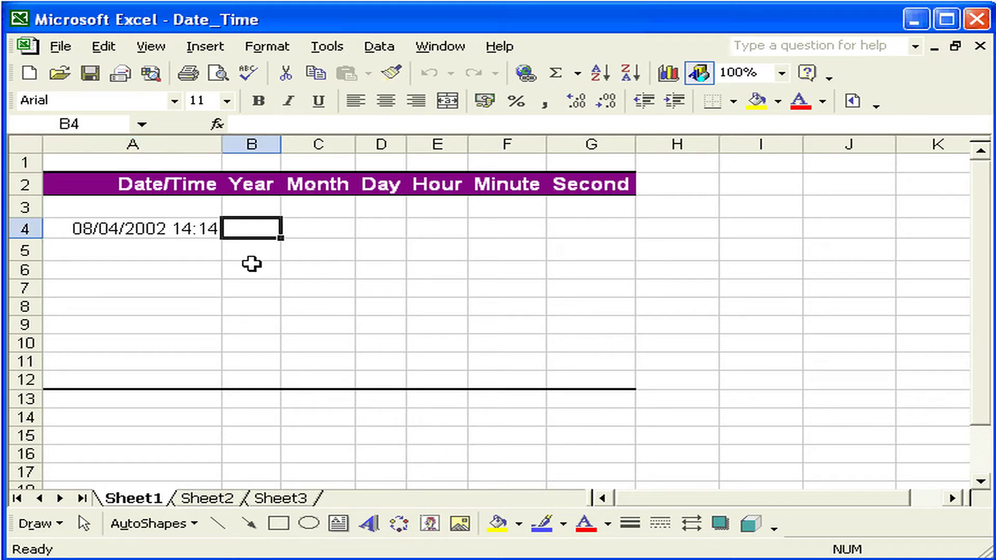
{"action": "type", "text": "="}
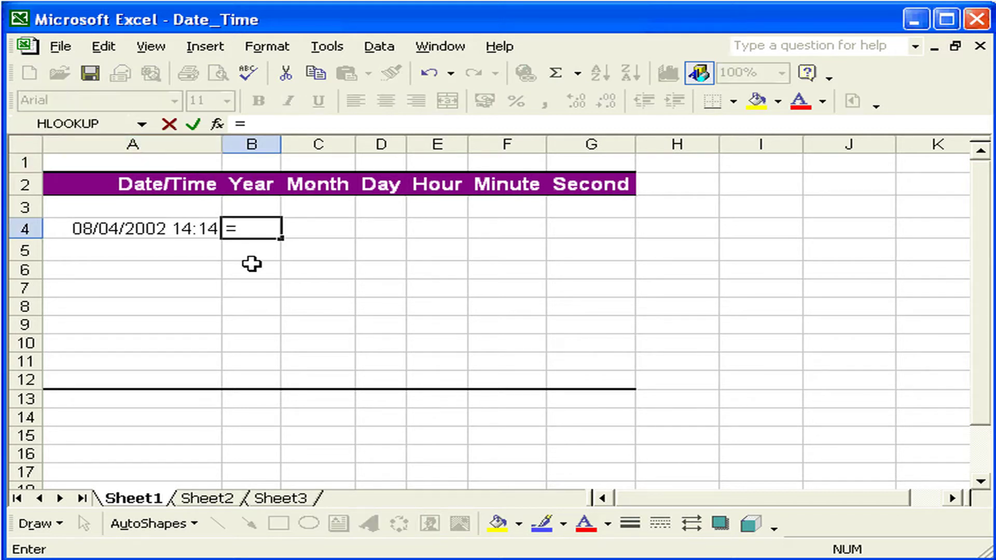
{"action": "type", "text": "year("}
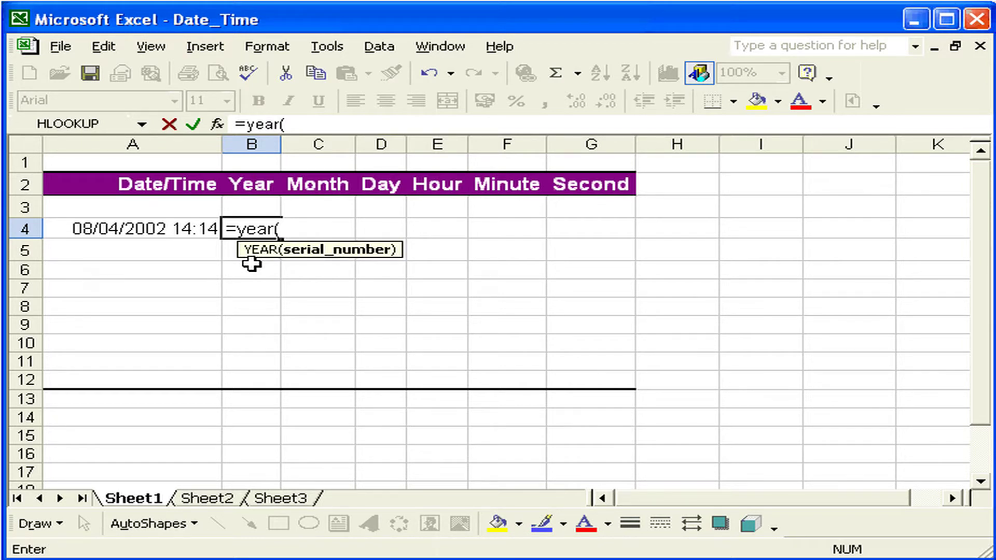
{"action": "left_click", "coordinate": [106, 233]}
{"action": "type", "text": ")"}
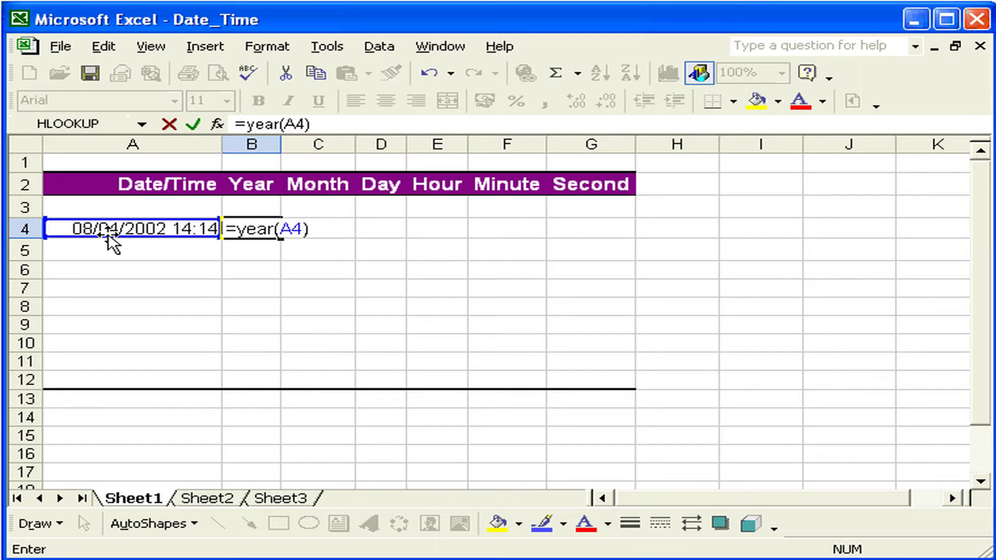
{"action": "key", "text": "ctrl+Return"}
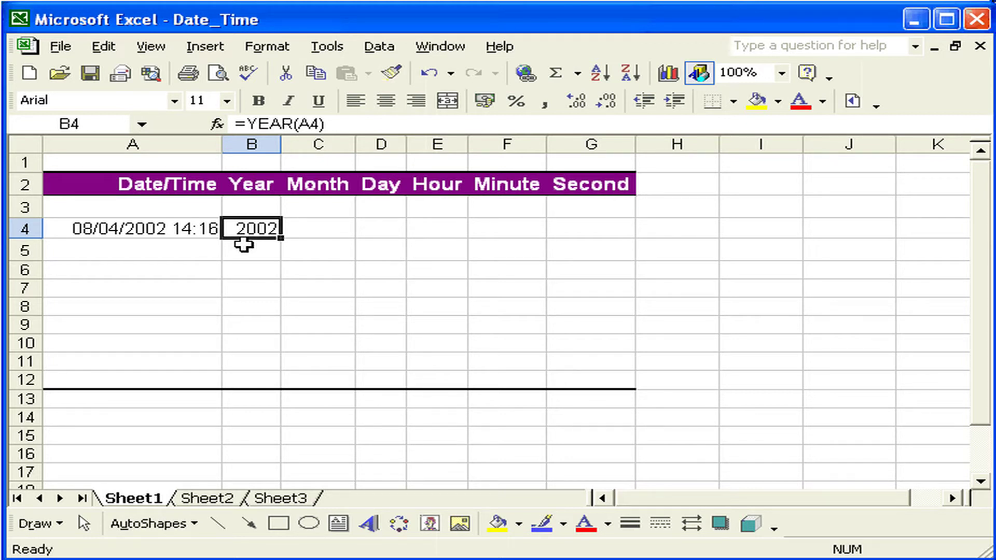
{"action": "key", "text": "Right"}
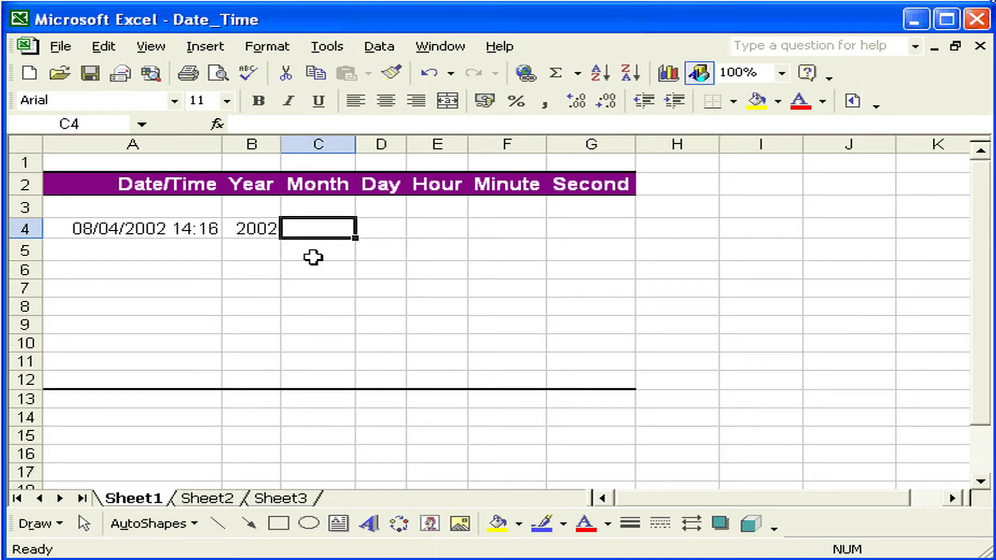
Enter =MONTH(A4) in C4 so it returns month 4.
{"action": "type", "text": "="}
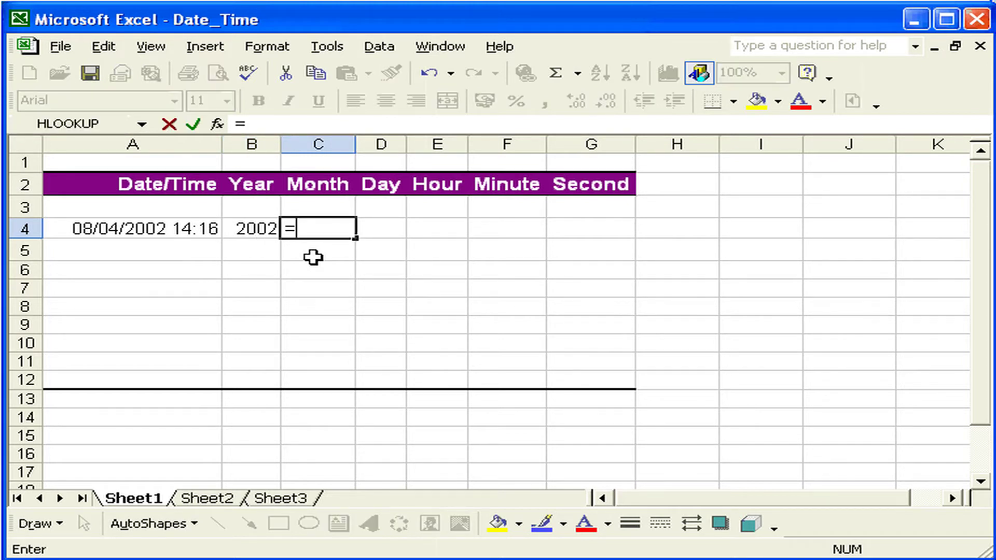
{"action": "type", "text": "month"}
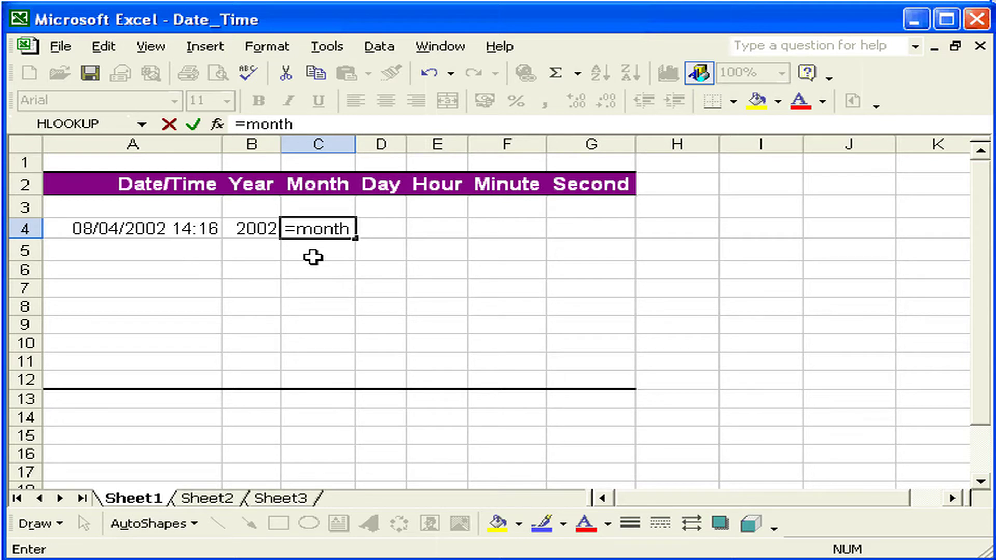
{"action": "type", "text": "("}
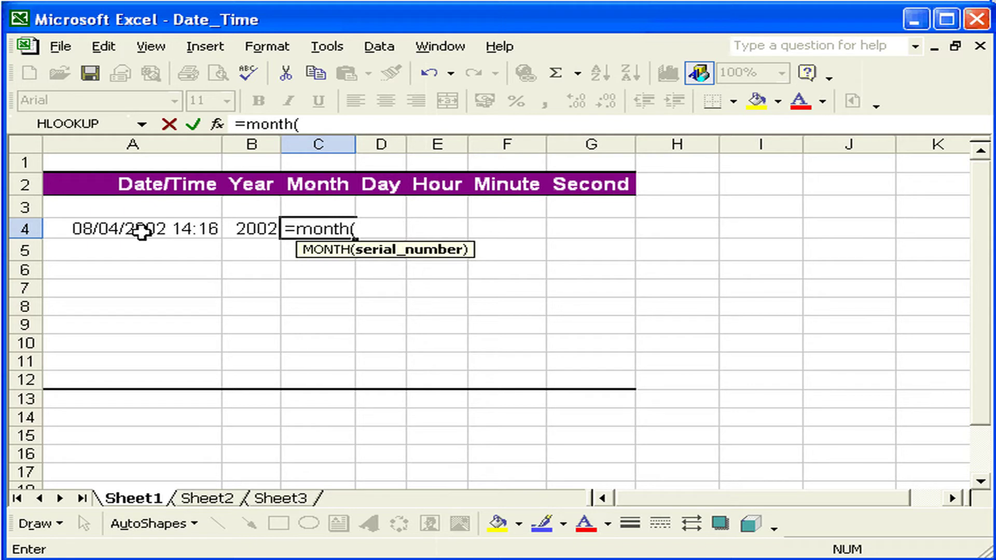
{"action": "left_click", "coordinate": [141, 232]}
{"action": "type", "text": ")"}
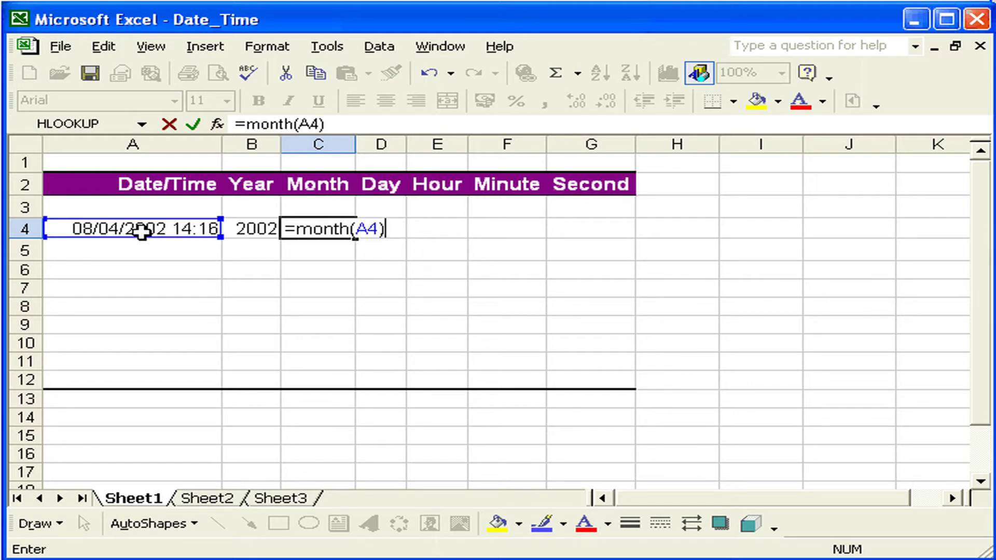
{"action": "key", "text": "ctrl+Return"}
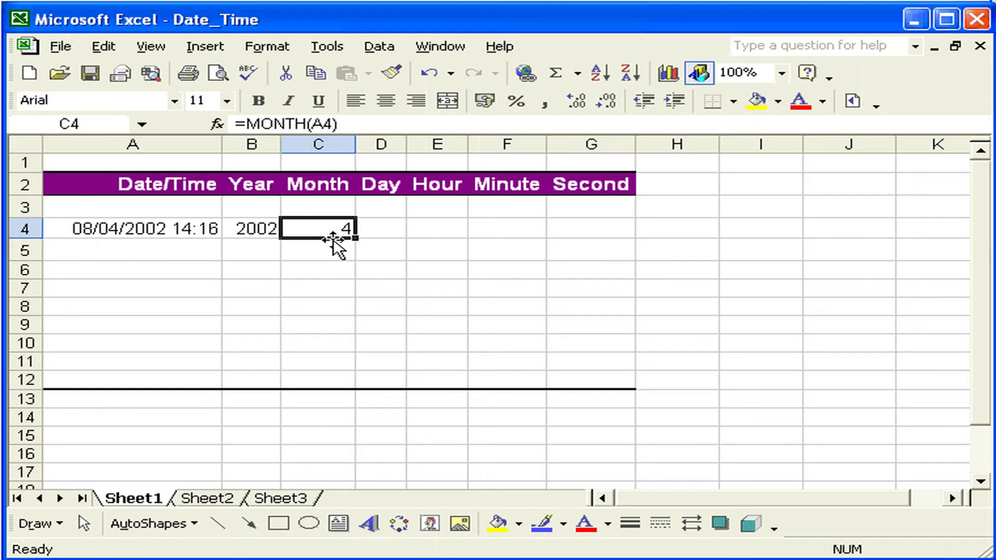
Enter =DAY(A4) in D4 so it returns day 8.
{"action": "left_click", "coordinate": [389, 238]}
{"action": "type", "text": "=day("}
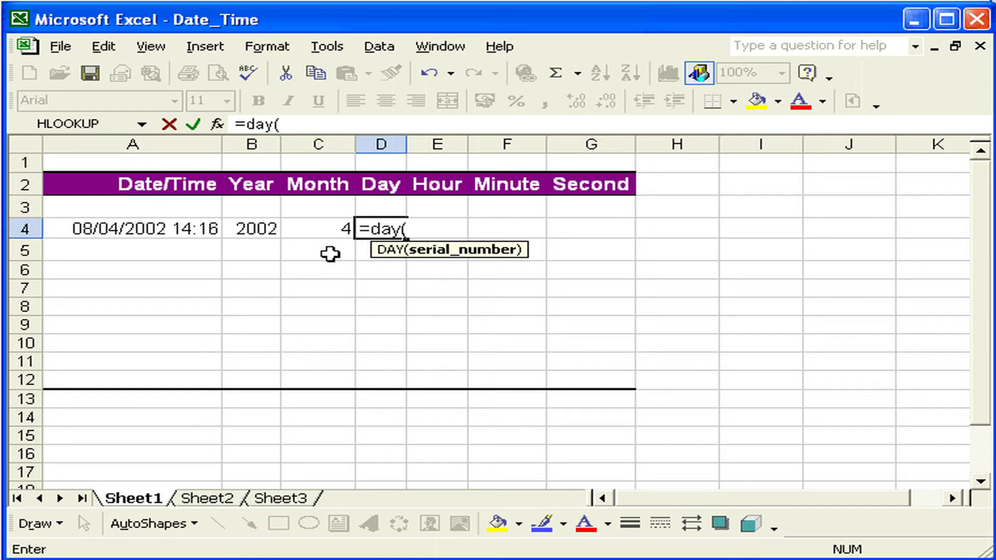
{"action": "type", "text": "a4)"}
{"action": "key", "text": "Return"}
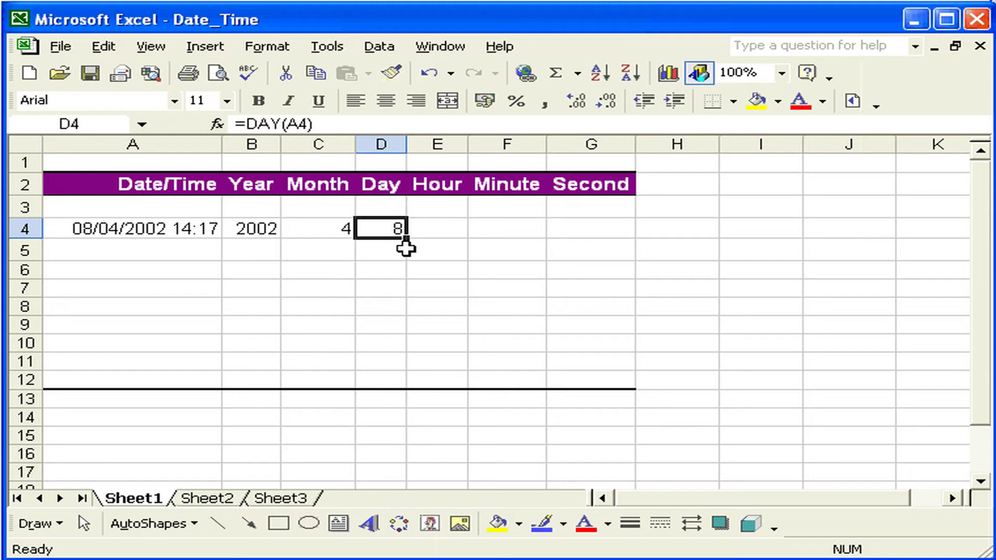
{"action": "left_click", "coordinate": [461, 232]}
{"action": "type", "text": "="}
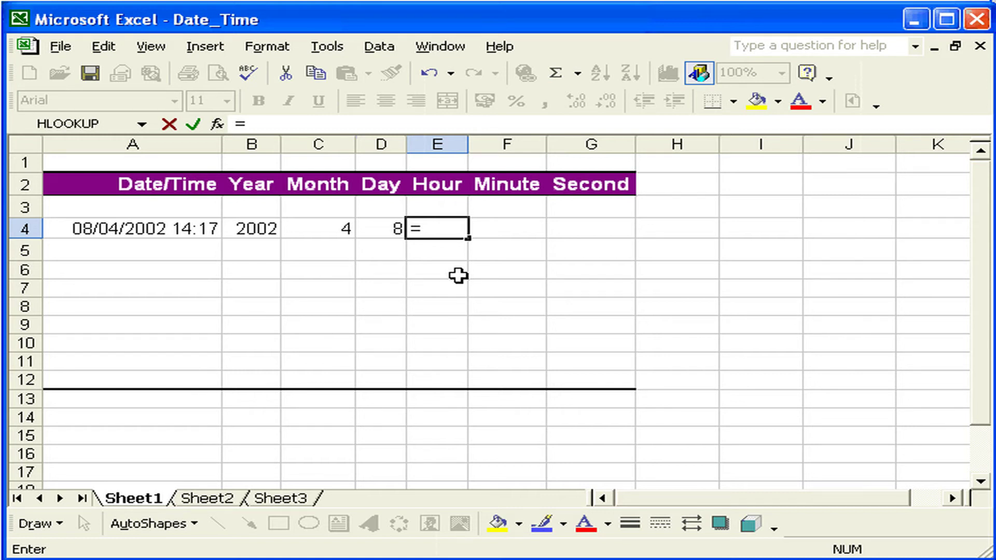
Complete =HOUR(A4) in E4 so it returns hour 14.
{"action": "type", "text": "hour"}
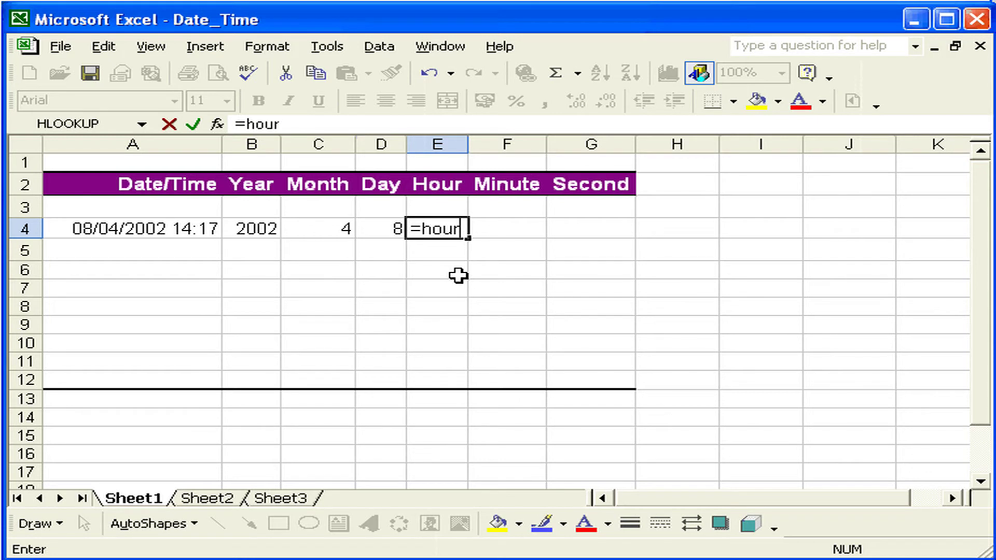
{"action": "type", "text": "("}
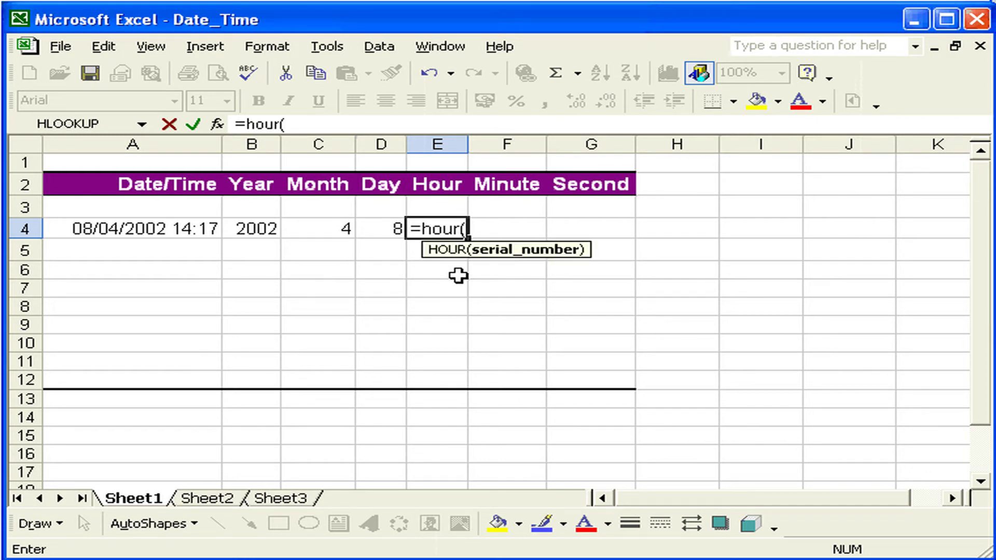
{"action": "left_click", "coordinate": [158, 233]}
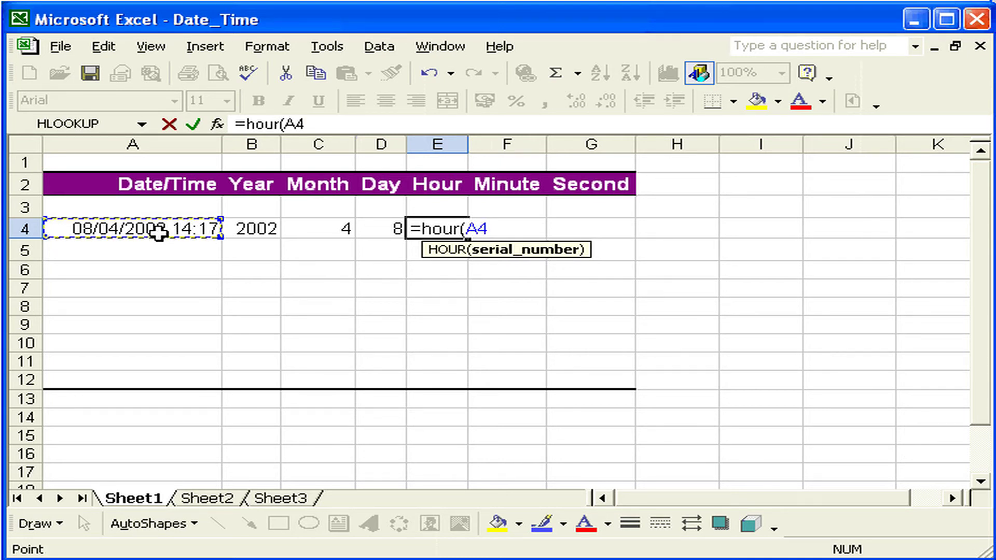
{"action": "type", "text": ")"}
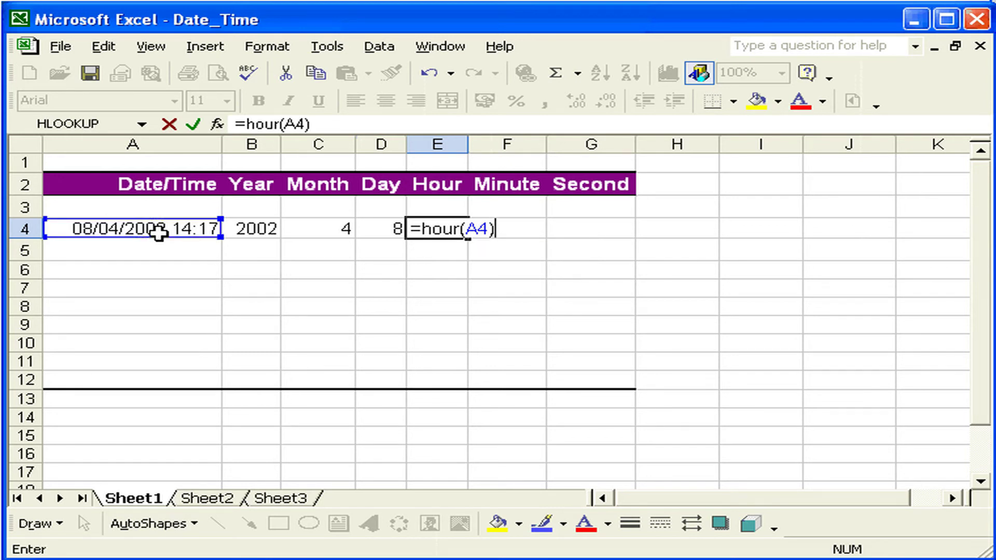
{"action": "key", "text": "ctrl+Return"}
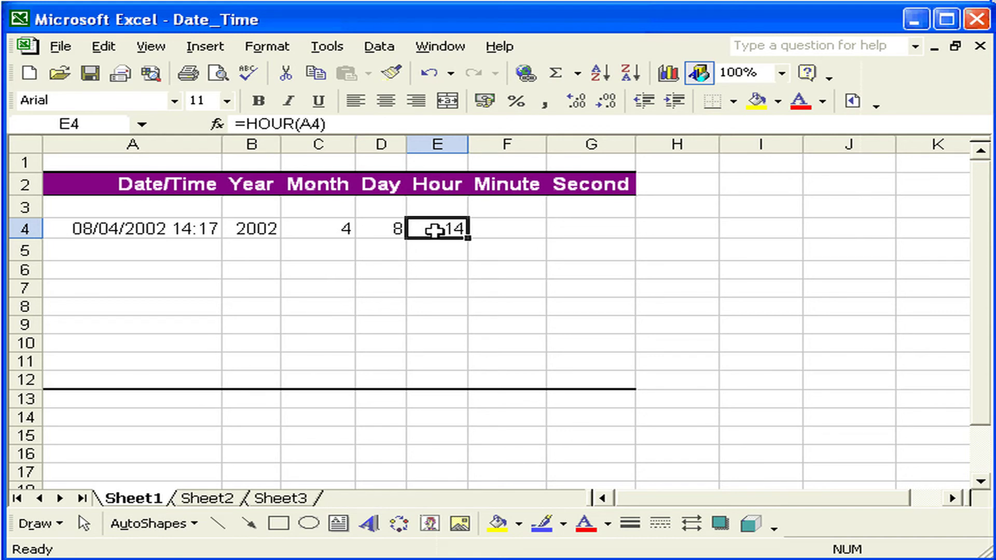
{"action": "left_click", "coordinate": [500, 230]}
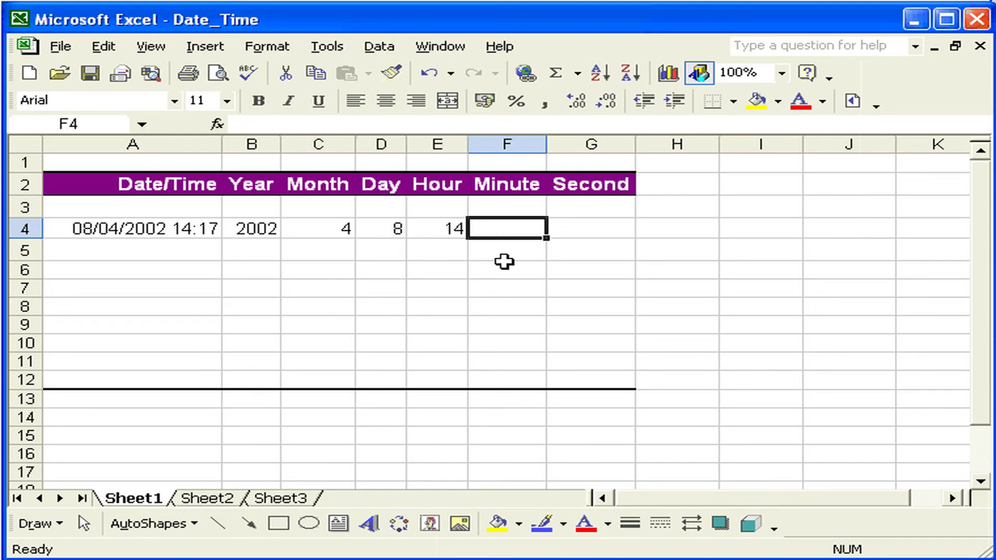
Enter =MINUTE(A4) in F4 so it returns minute 18.
{"action": "type", "text": "="}
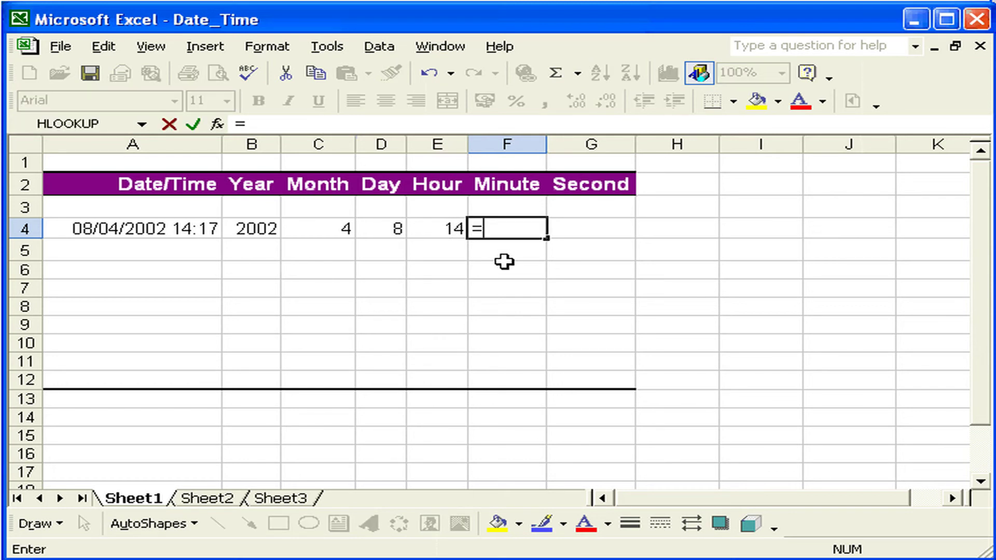
{"action": "type", "text": "minut"}
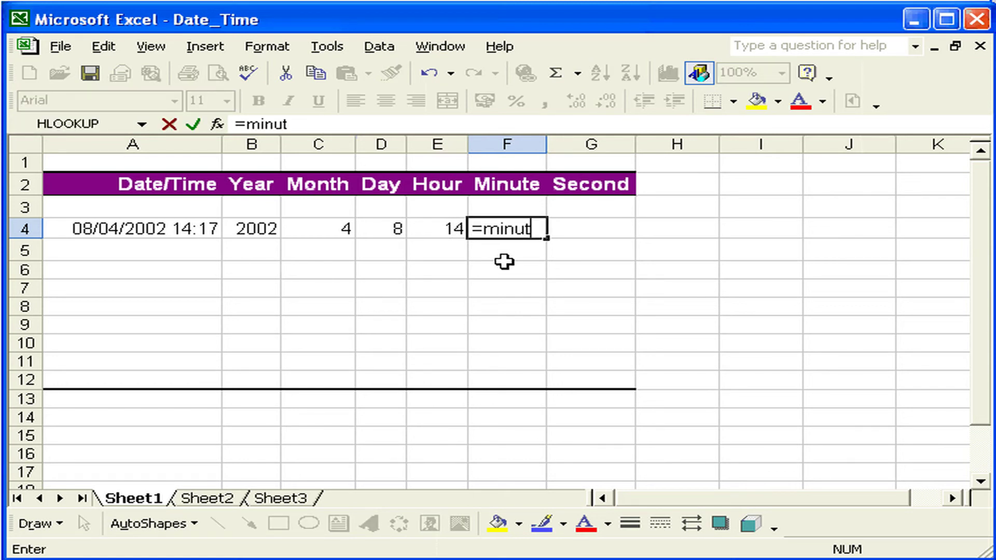
{"action": "type", "text": "e"}
{"action": "type", "text": "("}
{"action": "left_click", "coordinate": [141, 231]}
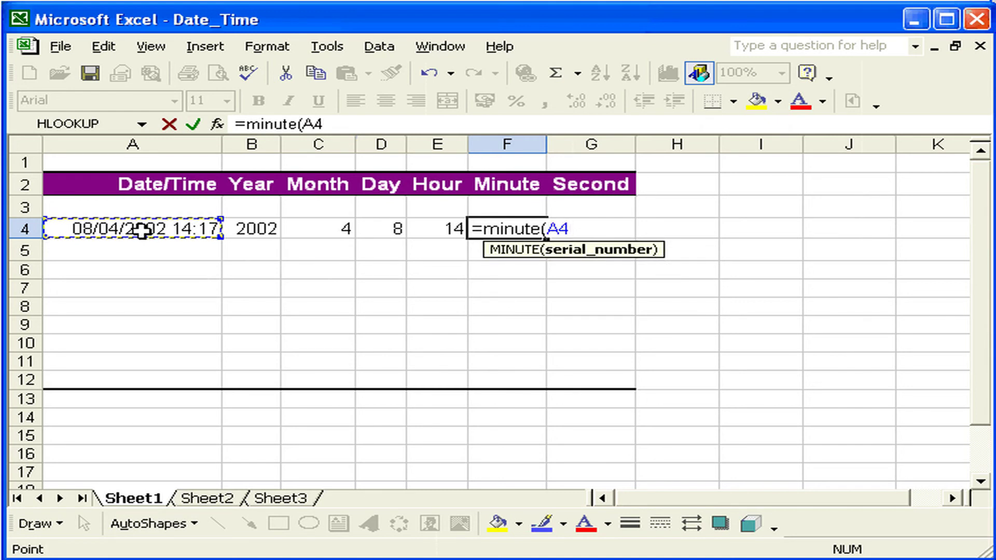
{"action": "type", "text": ")"}
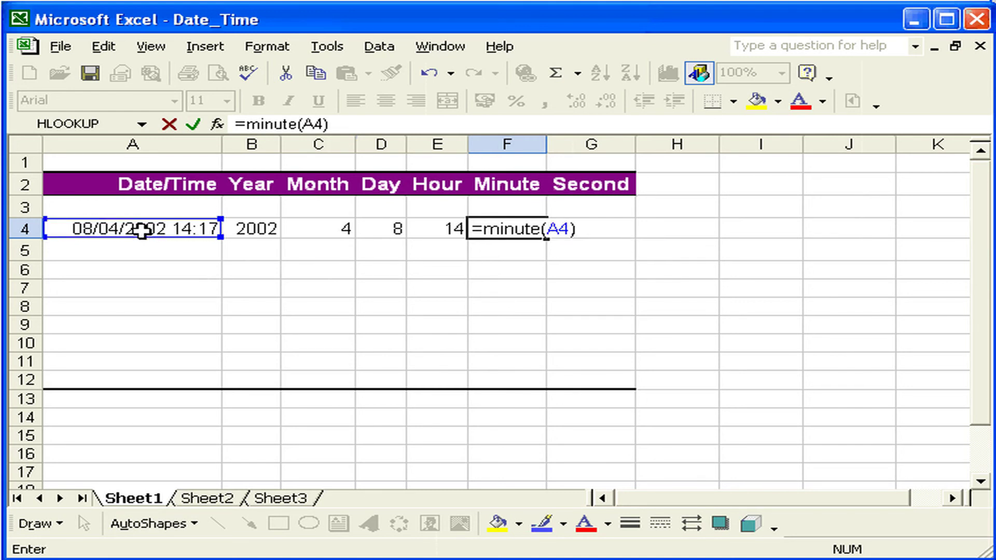
{"action": "key", "text": "Return"}
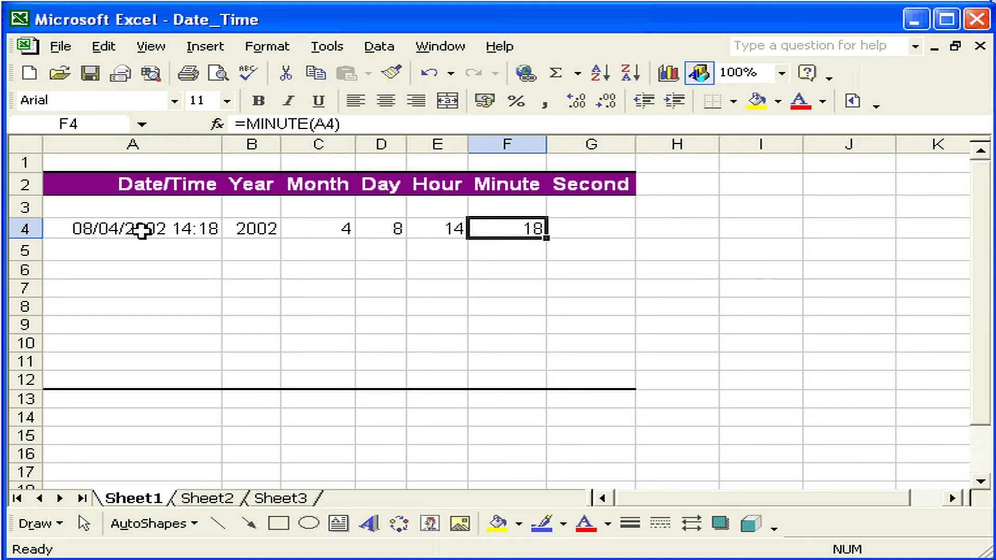
Enter =SECOND(A4) in G4 so it returns 29 seconds.
{"action": "left_click", "coordinate": [581, 228]}
{"action": "type", "text": "=s"}
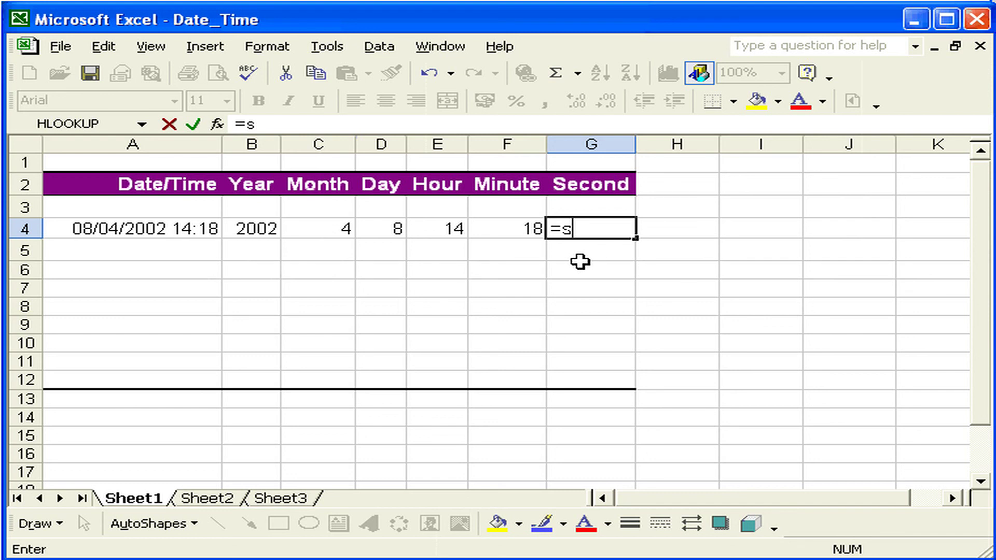
{"action": "type", "text": "econd(a4)"}
{"action": "key", "text": "ctrl+Return"}
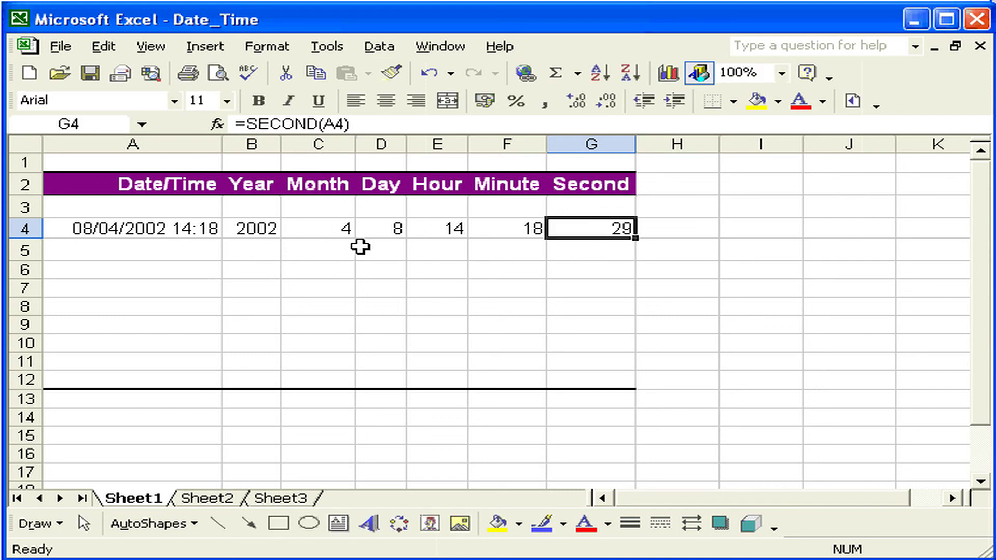